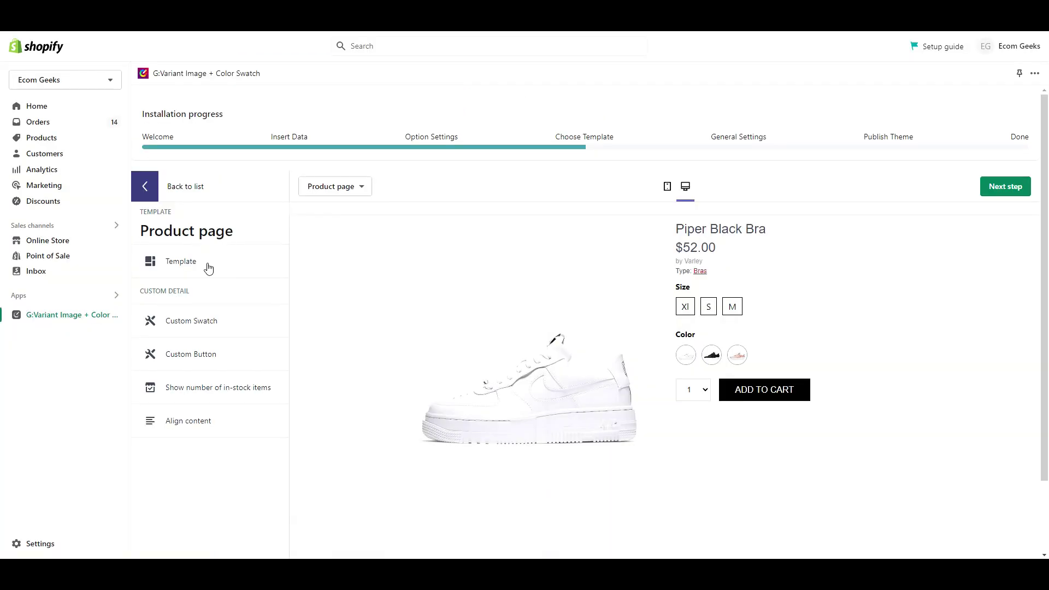
Preview swatch Templates 2 and 3, then go back to the product page settings list.
{"action": "left_click", "coordinate": [207, 265]}
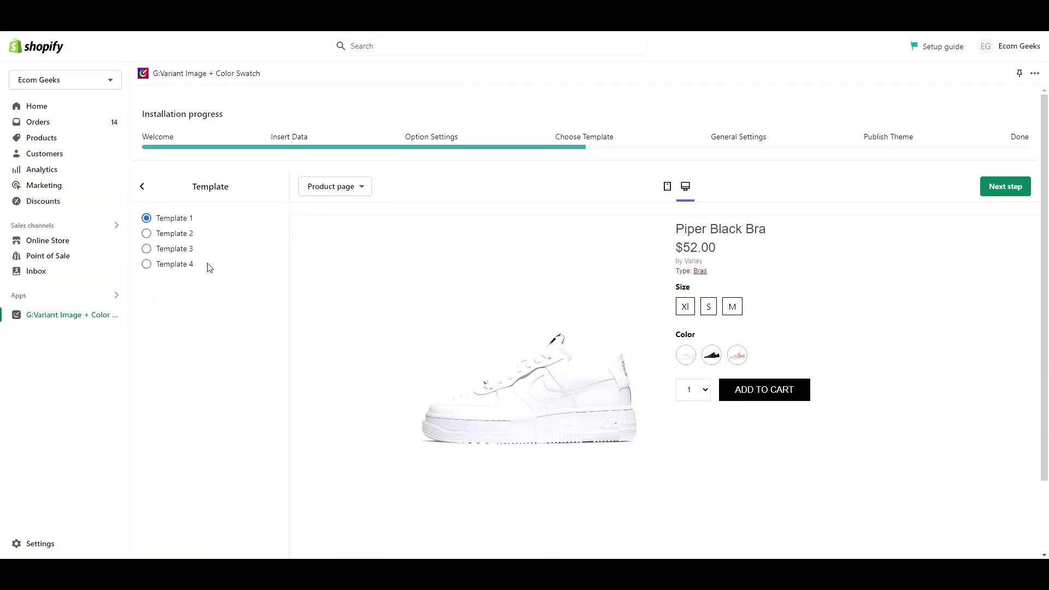
{"action": "left_click", "coordinate": [167, 236]}
{"action": "left_click", "coordinate": [179, 253]}
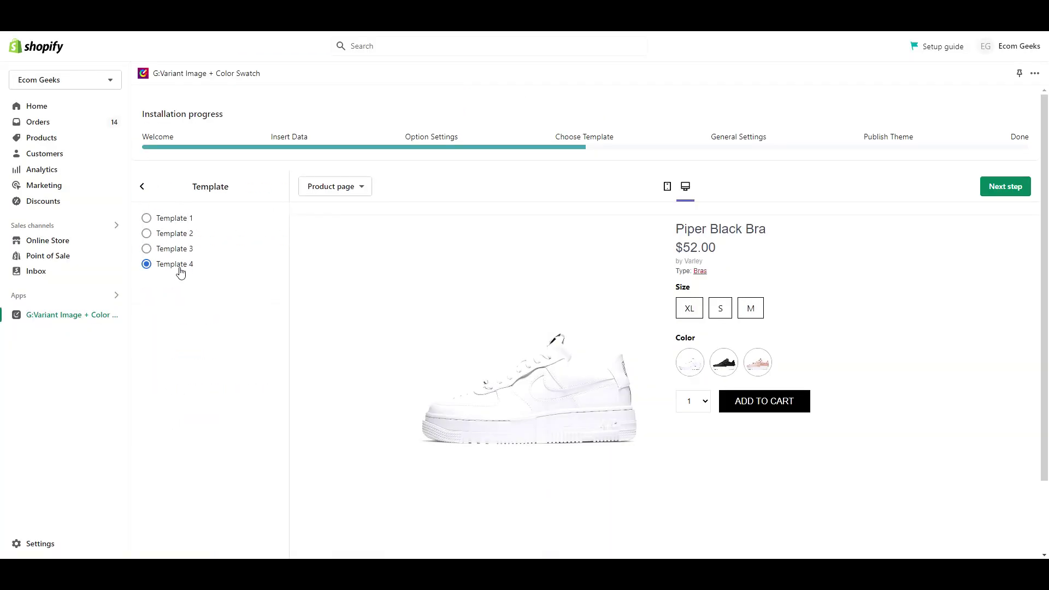
{"action": "left_click", "coordinate": [144, 188]}
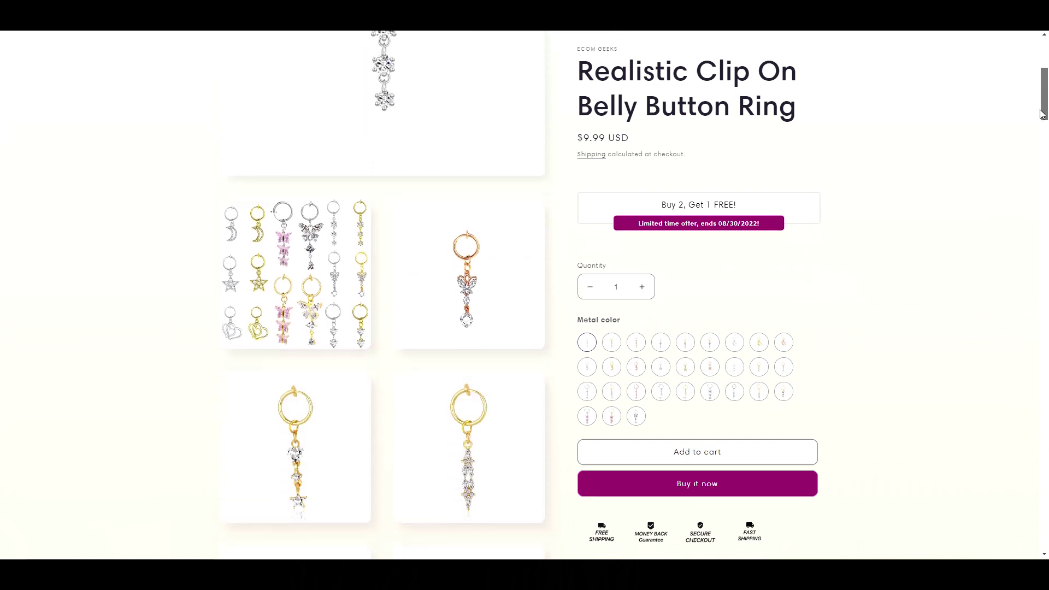
Scroll the Shopify admin to view the store's installed apps.
{"action": "left_click_drag", "start_coordinate": [1042, 114], "coordinate": [1020, 180]}
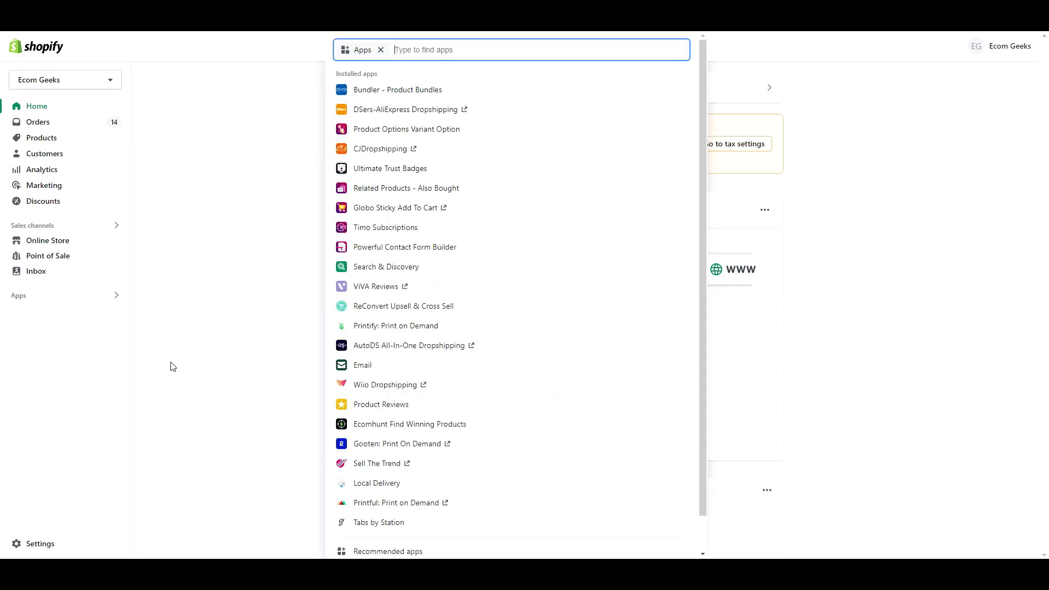
Search 'g:variant' and start adding G:Variant Image + Color Swatch by Globo.
{"action": "type", "text": "g:"}
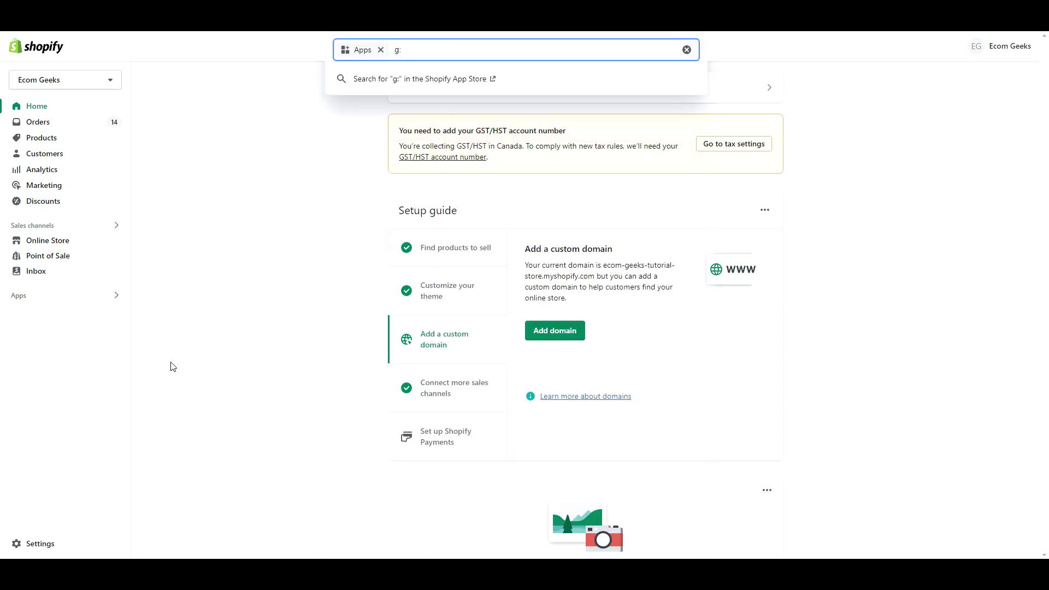
{"action": "type", "text": "variant"}
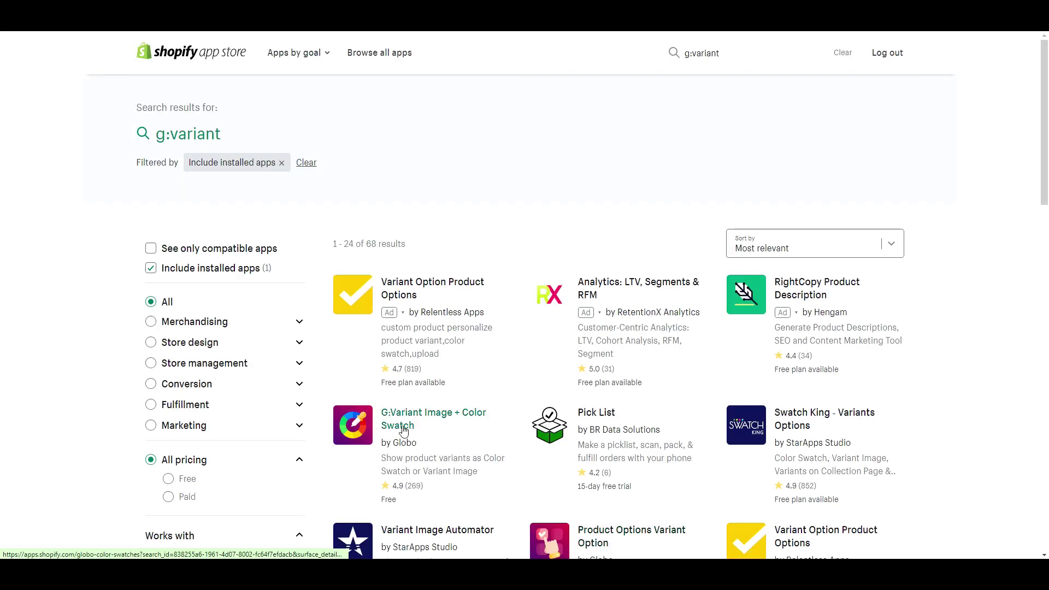
{"action": "left_click", "coordinate": [403, 431]}
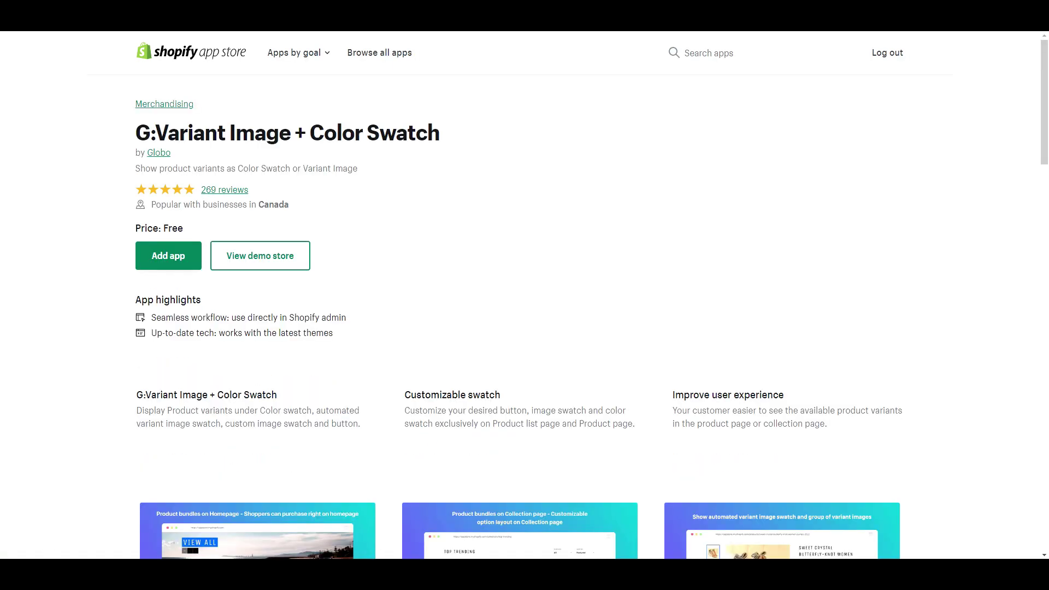
{"action": "left_click", "coordinate": [163, 268]}
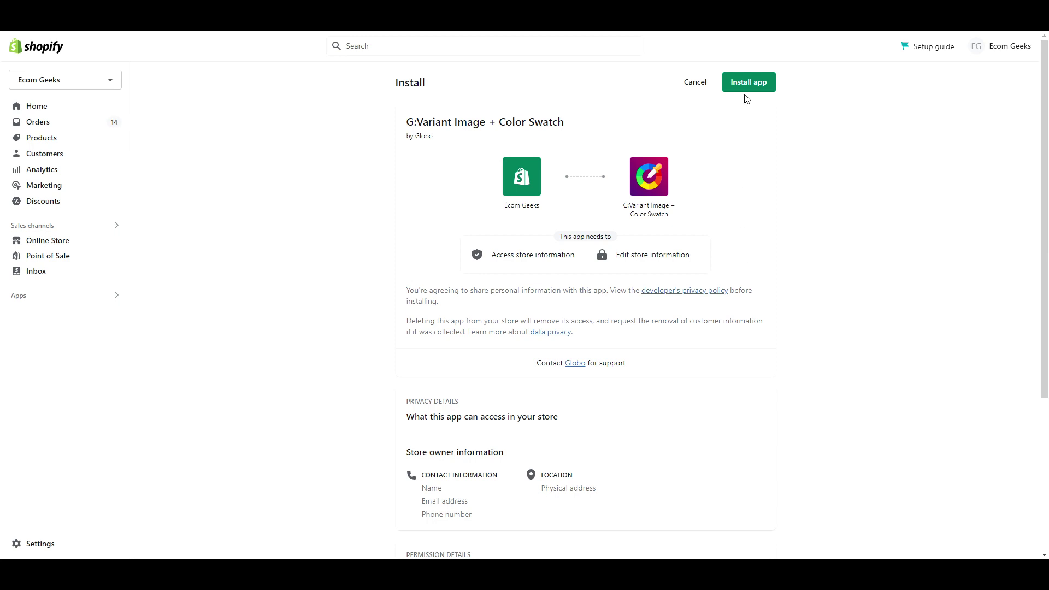
Install the G:Variant app and start its setup wizard.
{"action": "left_click", "coordinate": [747, 93]}
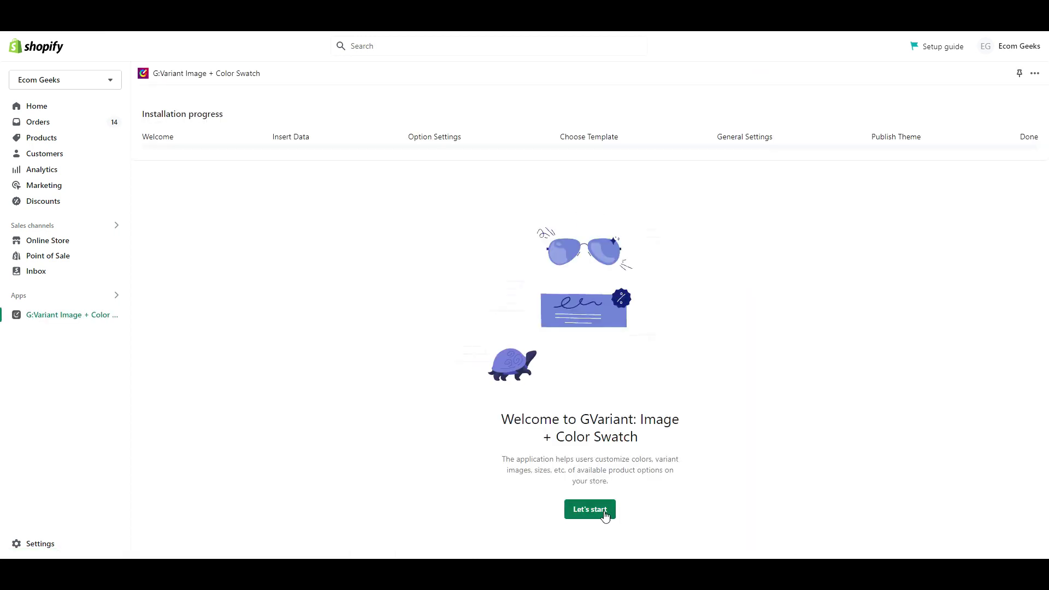
{"action": "left_click", "coordinate": [605, 512]}
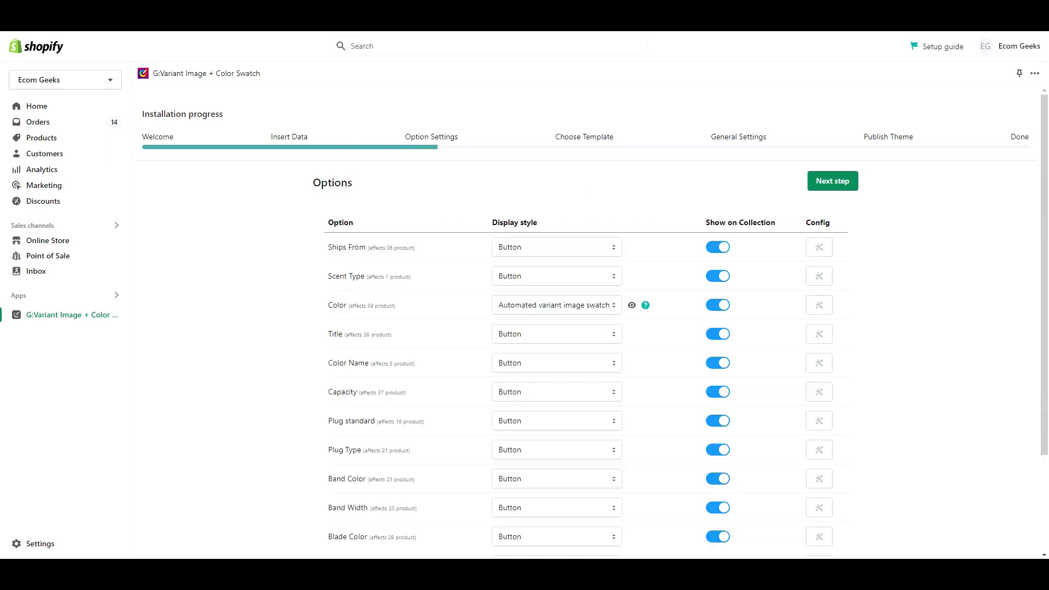
{"action": "mouse_move", "coordinate": [1046, 197]}
{"action": "left_mouse_down"}
{"action": "mouse_move", "coordinate": [1044, 329]}
{"action": "mouse_move", "coordinate": [1047, 188]}
{"action": "left_mouse_up"}
Set Band Width's display style to Automated variant image swatch and continue.
{"action": "left_click", "coordinate": [557, 513]}
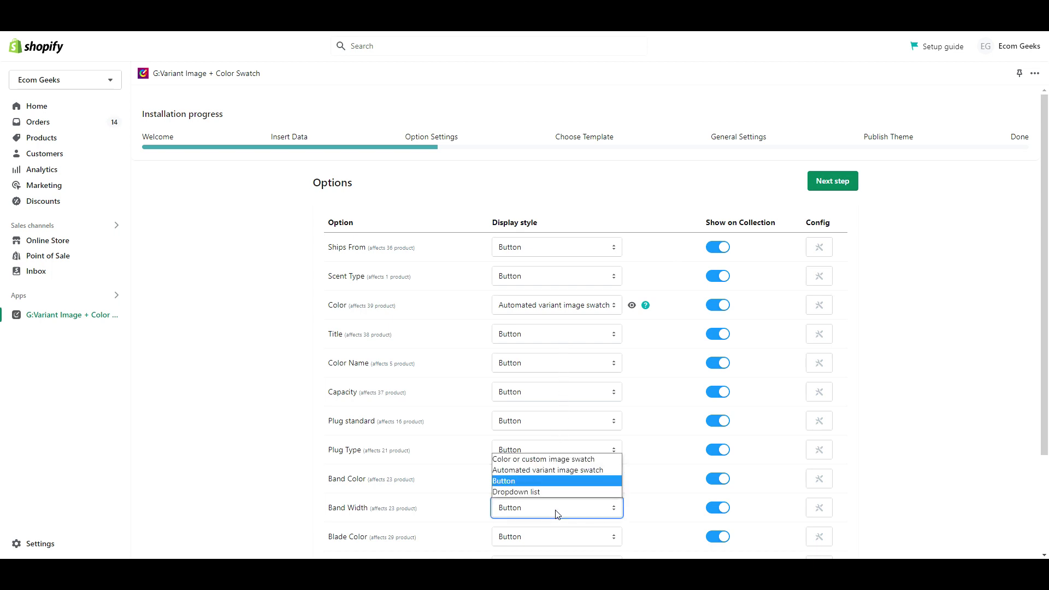
{"action": "left_click", "coordinate": [567, 473]}
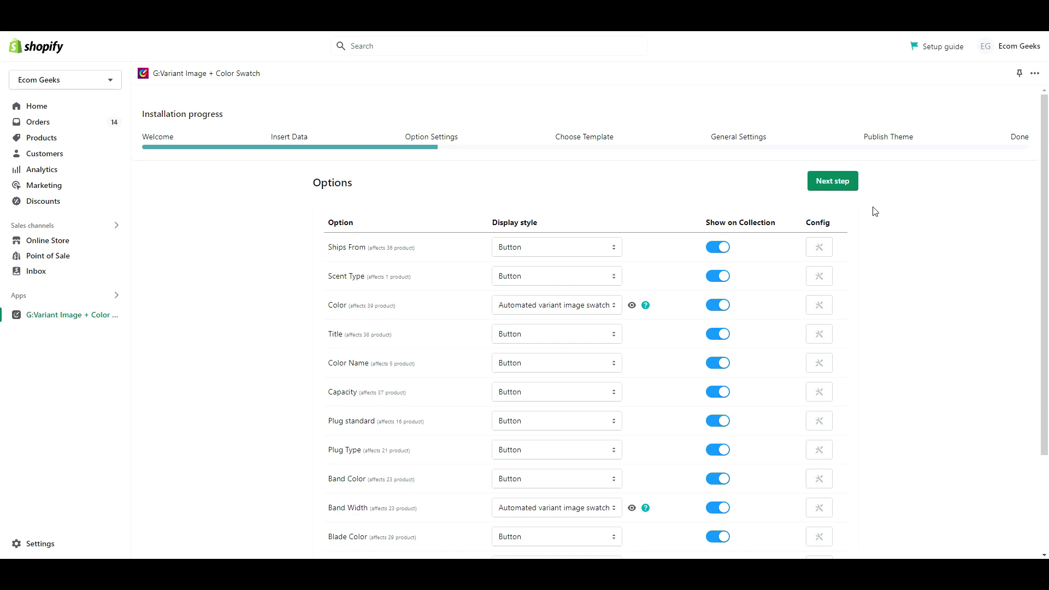
{"action": "left_click", "coordinate": [851, 191]}
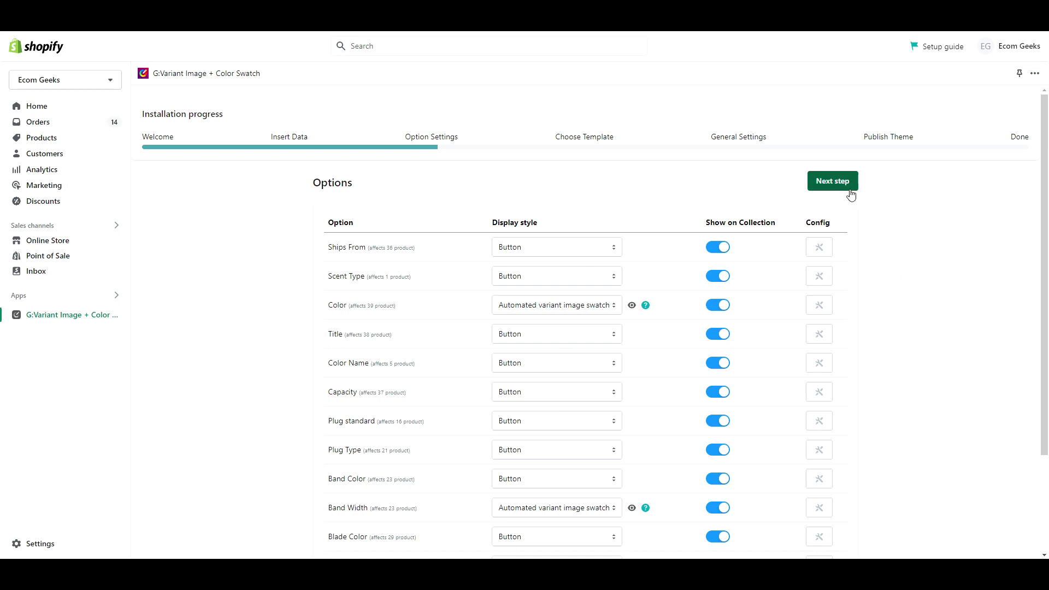
Compare Templates 2 and 3, then choose Template 4 for the product page swatches.
{"action": "left_click", "coordinate": [209, 264]}
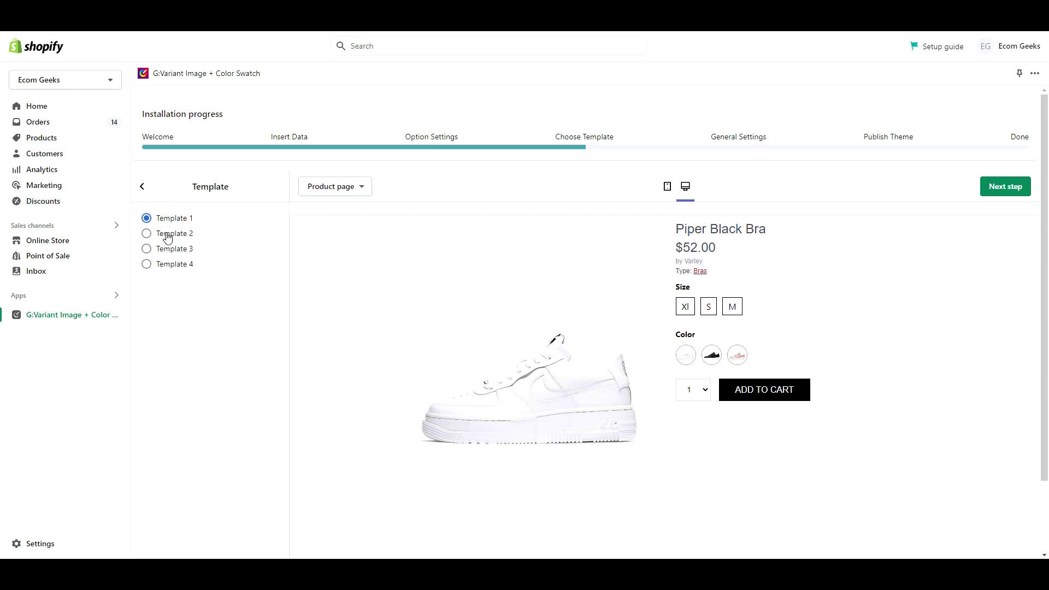
{"action": "left_click", "coordinate": [169, 234]}
{"action": "left_click", "coordinate": [180, 256]}
{"action": "left_click", "coordinate": [181, 270]}
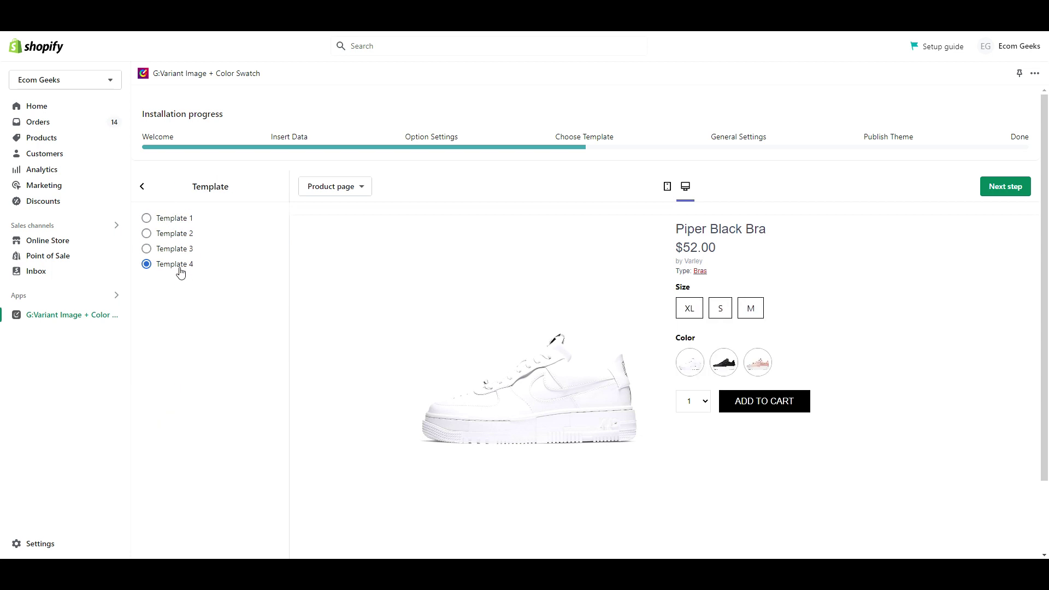
{"action": "left_click", "coordinate": [143, 186]}
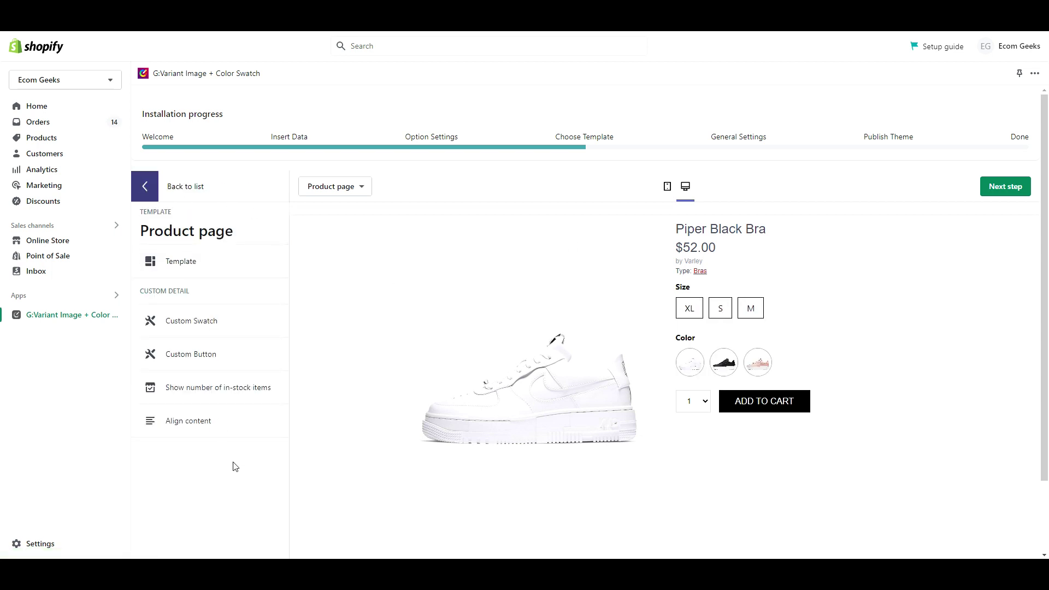
Review the Custom Swatch settings and advance to General Settings.
{"action": "left_click", "coordinate": [238, 321]}
{"action": "mouse_move", "coordinate": [284, 297]}
{"action": "left_mouse_down"}
{"action": "mouse_move", "coordinate": [283, 319]}
{"action": "mouse_move", "coordinate": [283, 297]}
{"action": "left_mouse_up"}
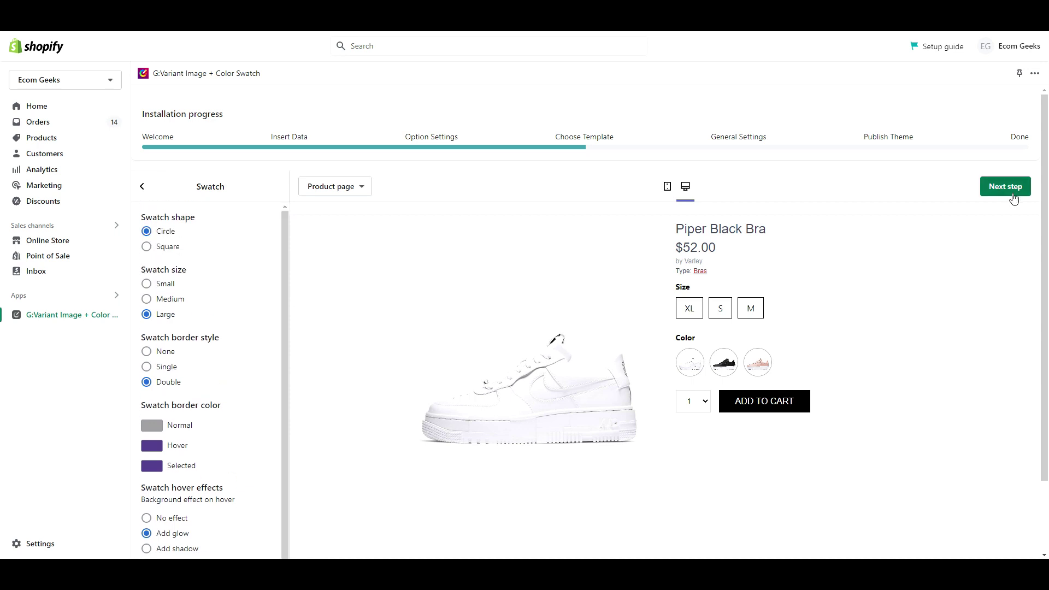
{"action": "left_click", "coordinate": [1009, 193]}
{"action": "mouse_move", "coordinate": [1044, 206]}
{"action": "left_mouse_down"}
{"action": "mouse_move", "coordinate": [1044, 426]}
{"action": "mouse_move", "coordinate": [1046, 192]}
{"action": "left_mouse_up"}
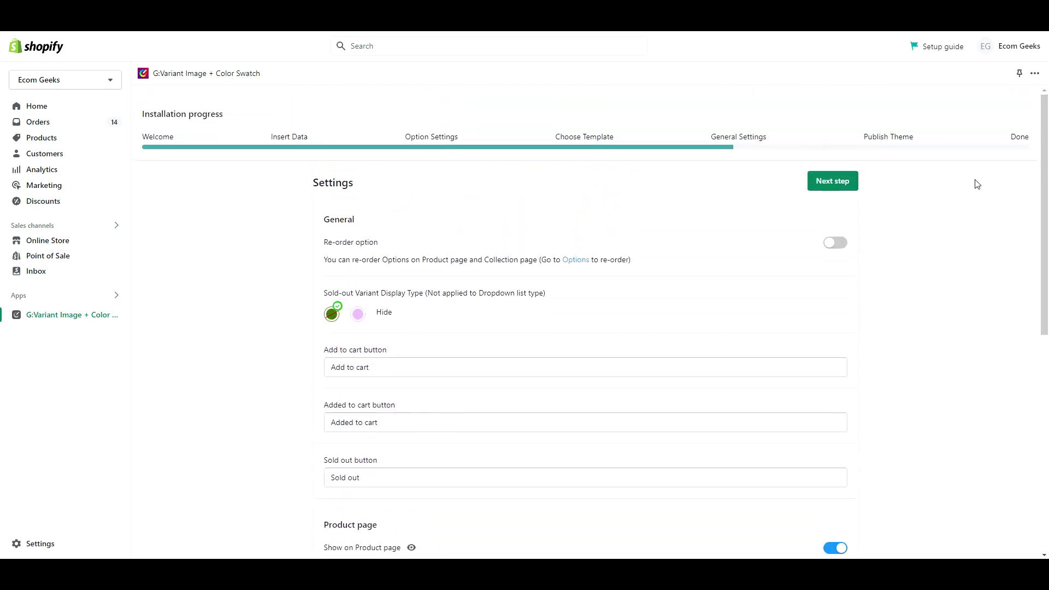
Select the Sense General live theme and open its Theme Editor to enable the app embed.
{"action": "left_click", "coordinate": [832, 185]}
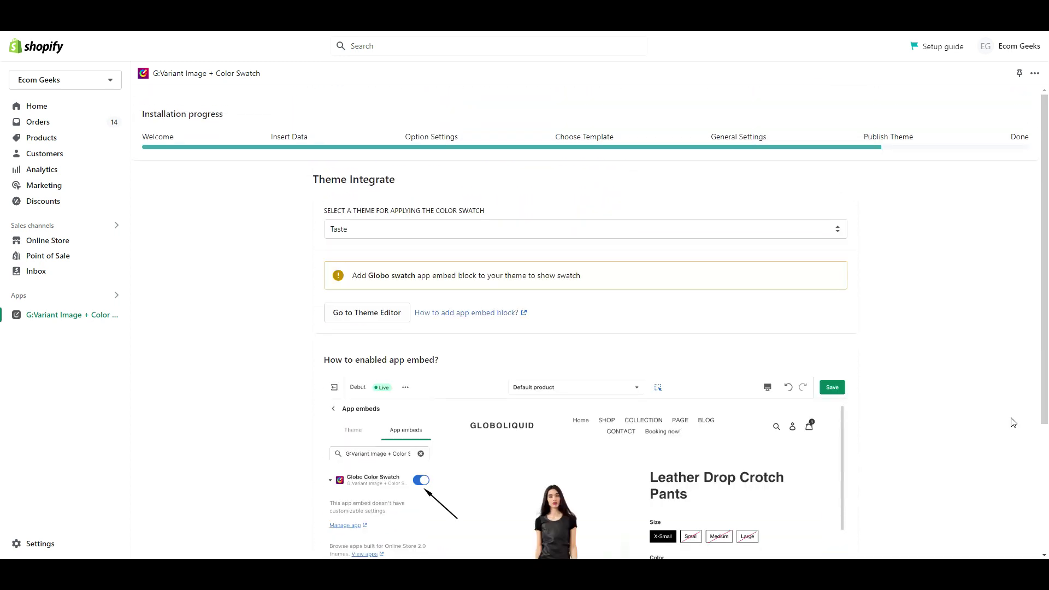
{"action": "left_click", "coordinate": [837, 232]}
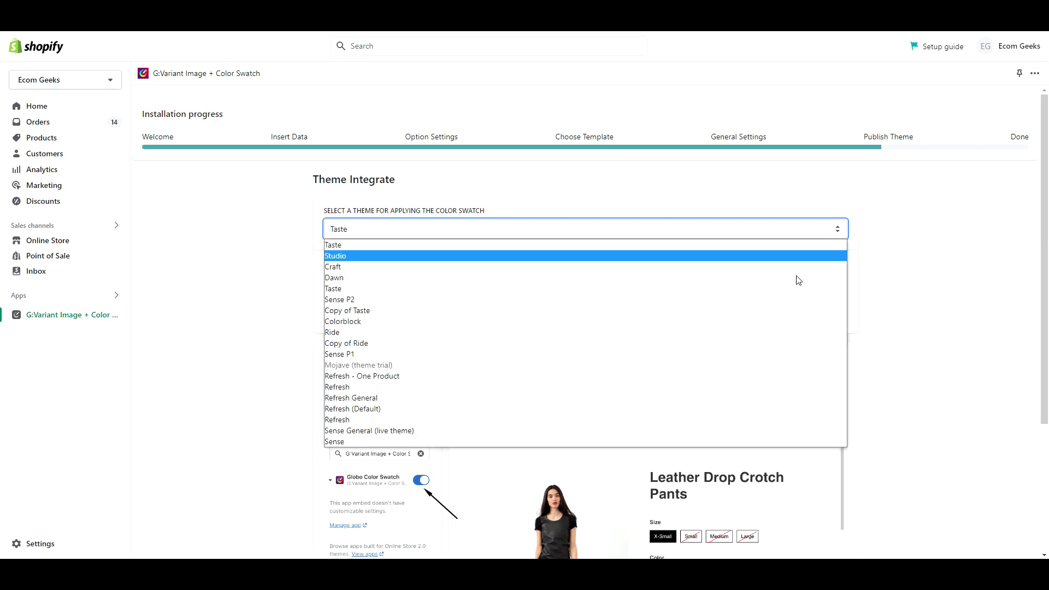
{"action": "left_click", "coordinate": [571, 432]}
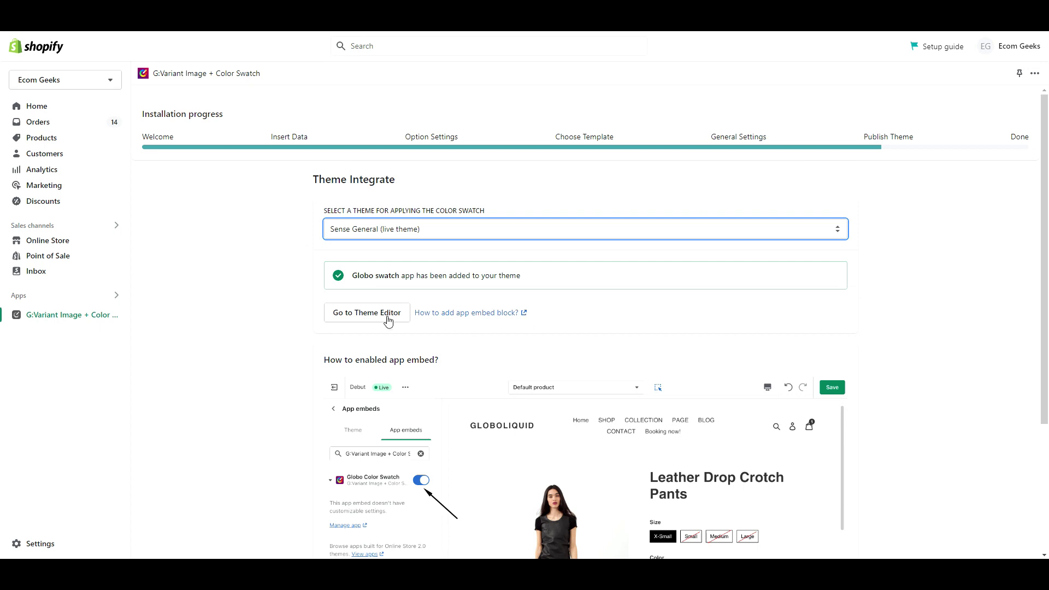
{"action": "left_click", "coordinate": [366, 313]}
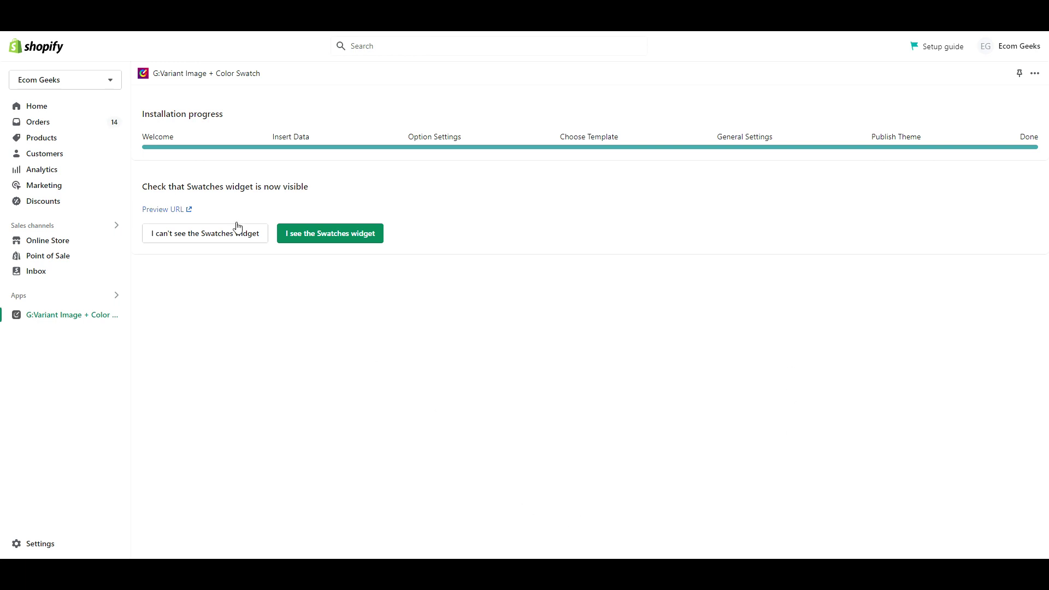
Preview a storefront product page, dismiss the discount popup, and confirm the swatches widget appears.
{"action": "left_click", "coordinate": [156, 214]}
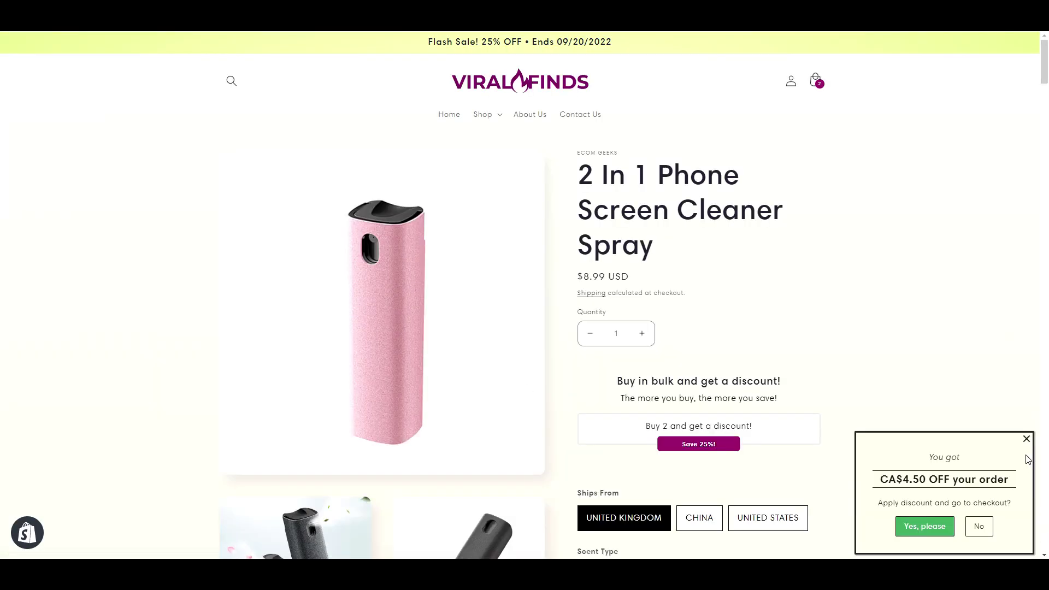
{"action": "left_click", "coordinate": [1025, 439]}
{"action": "left_click_drag", "start_coordinate": [1046, 63], "coordinate": [1046, 99]}
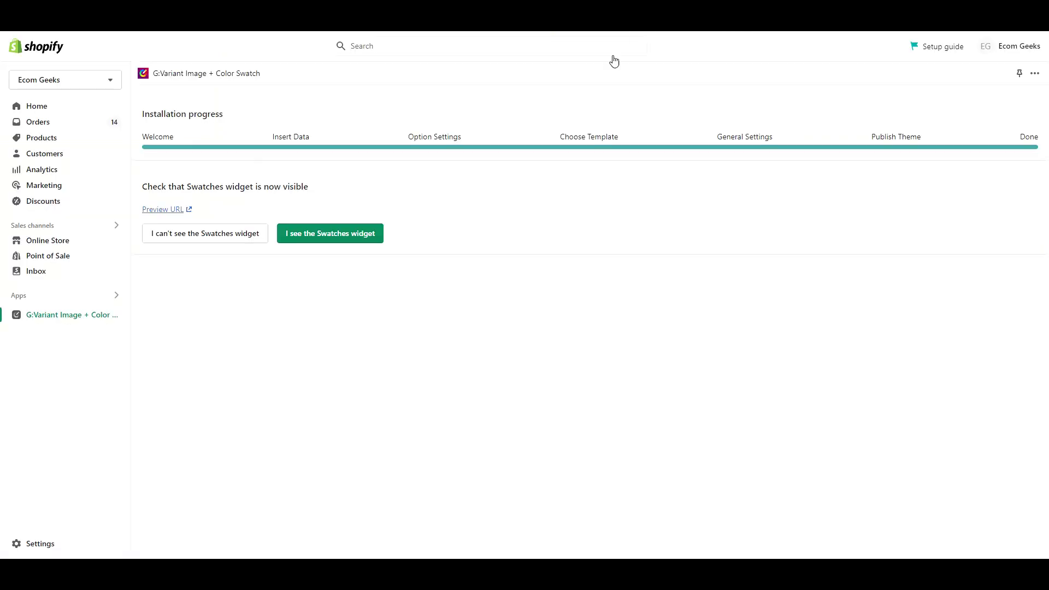
{"action": "left_click", "coordinate": [348, 239]}
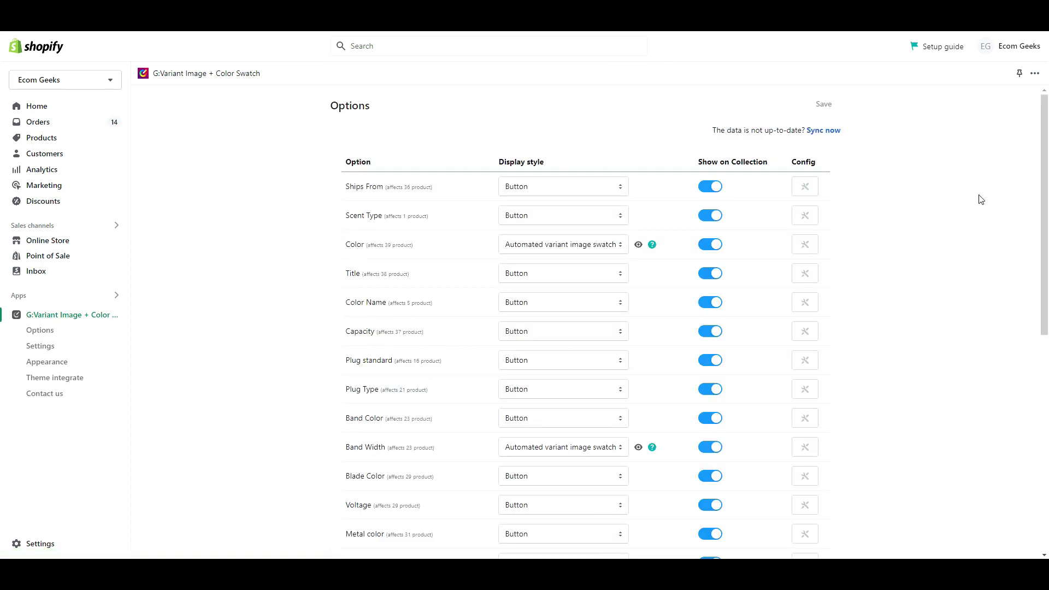
Switch Scent Type to Automated variant image swatch and save the options.
{"action": "mouse_move", "coordinate": [1048, 234]}
{"action": "left_mouse_down"}
{"action": "mouse_move", "coordinate": [1043, 297]}
{"action": "mouse_move", "coordinate": [1042, 255]}
{"action": "left_mouse_up"}
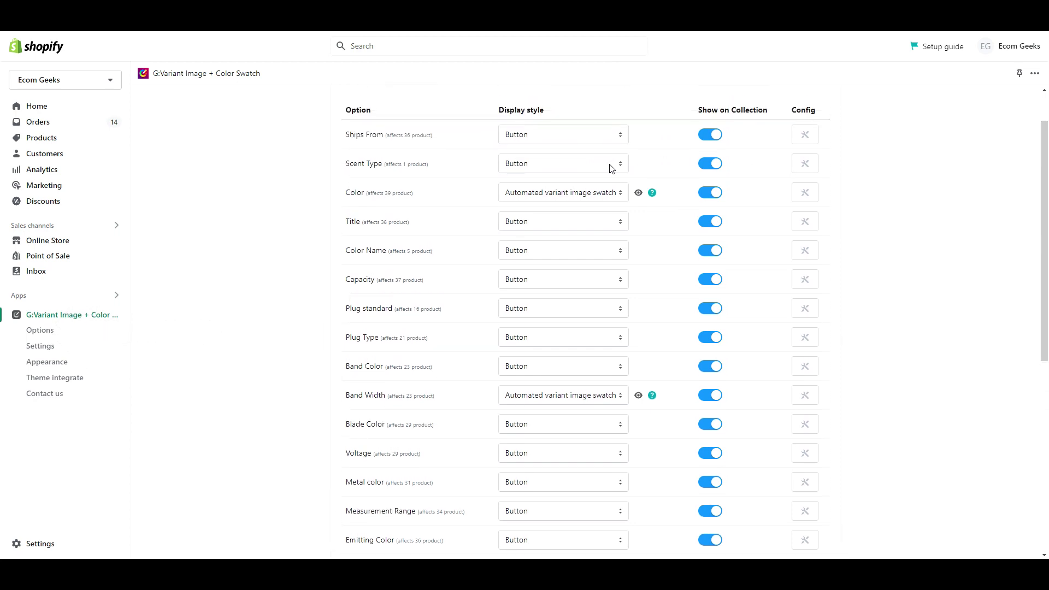
{"action": "left_click", "coordinate": [611, 166]}
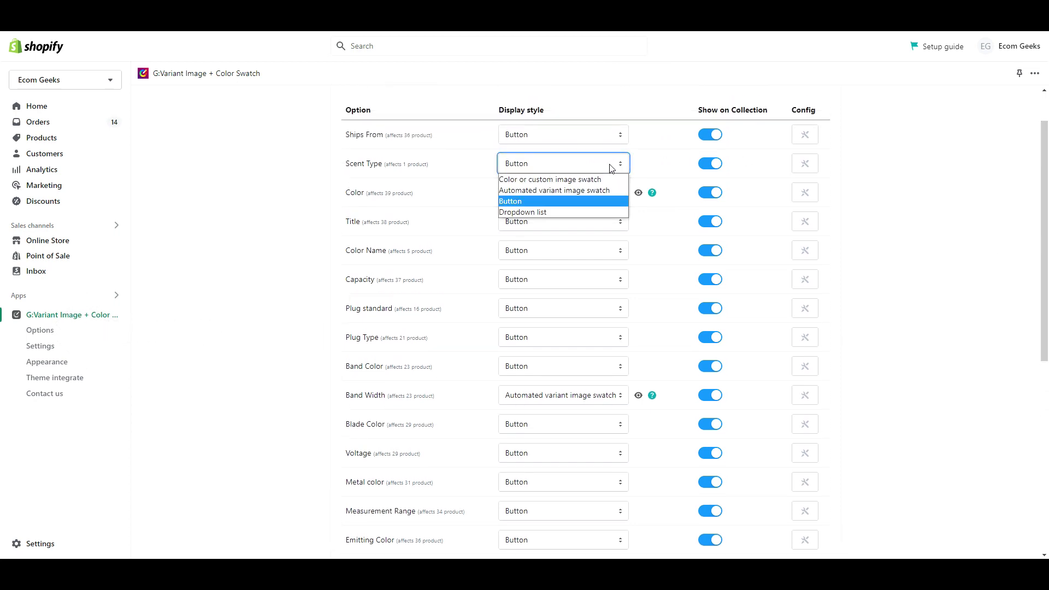
{"action": "left_click", "coordinate": [600, 191]}
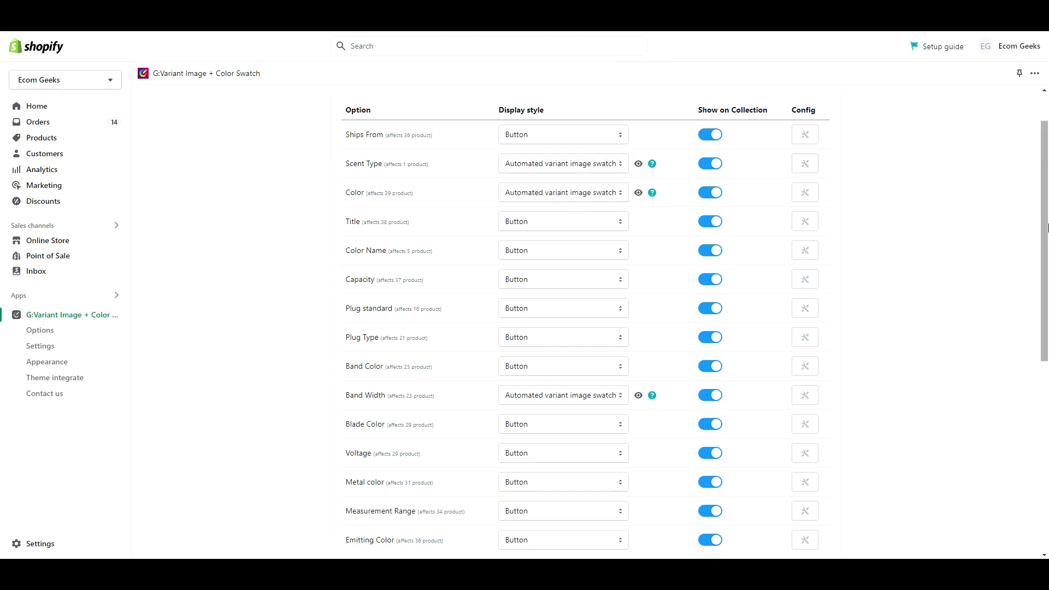
{"action": "left_click_drag", "start_coordinate": [1048, 221], "coordinate": [1047, 194]}
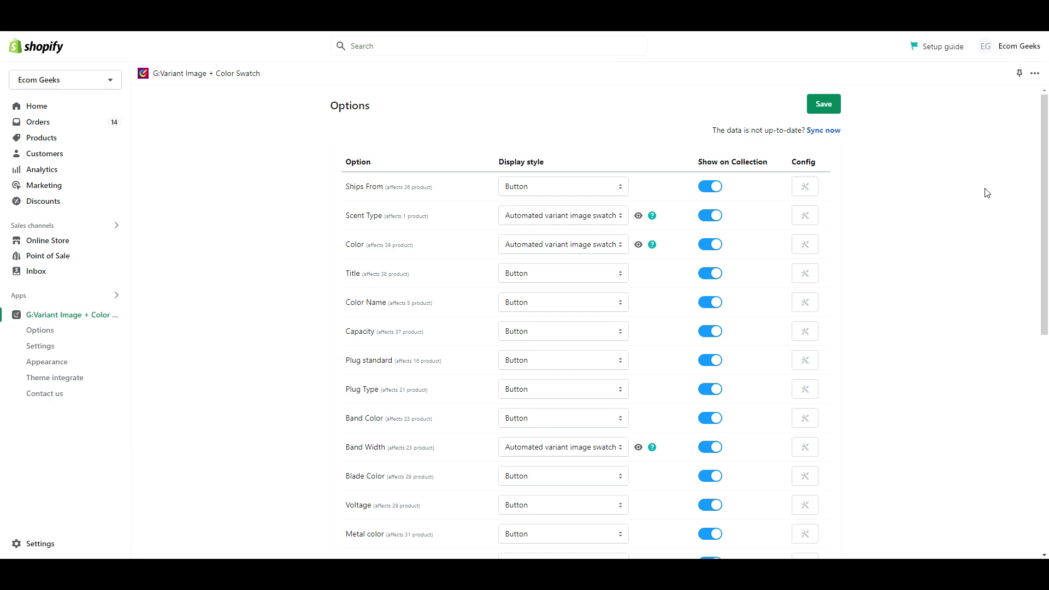
{"action": "left_click", "coordinate": [820, 106]}
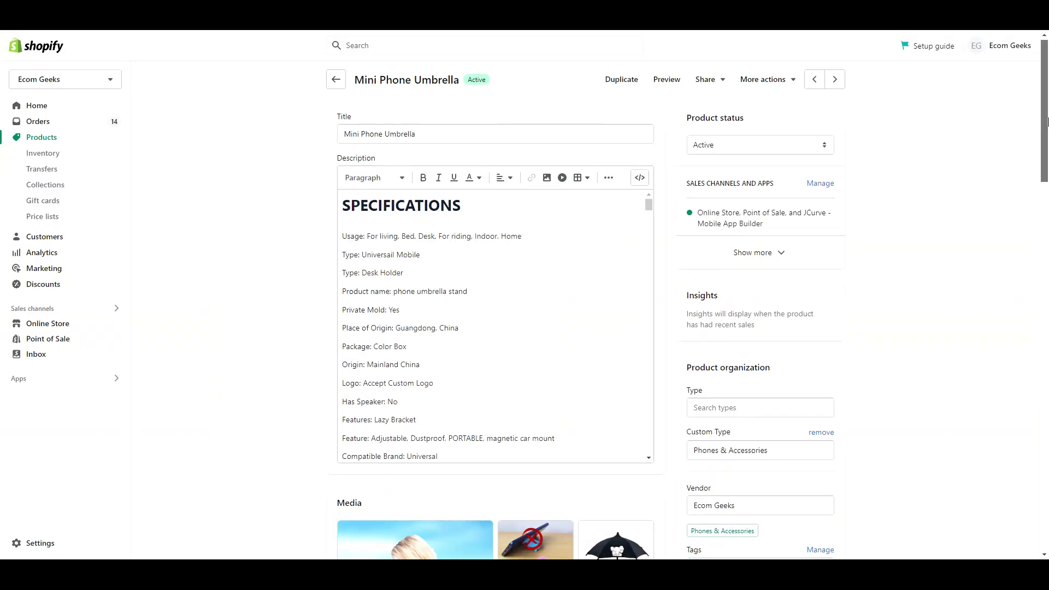
Assign the light-blue daisy image to Turquoise Daisy and the black umbrella image to Black Daisy.
{"action": "scroll", "coordinate": [1013, 318], "scroll_direction": "down", "scroll_amount": 12}
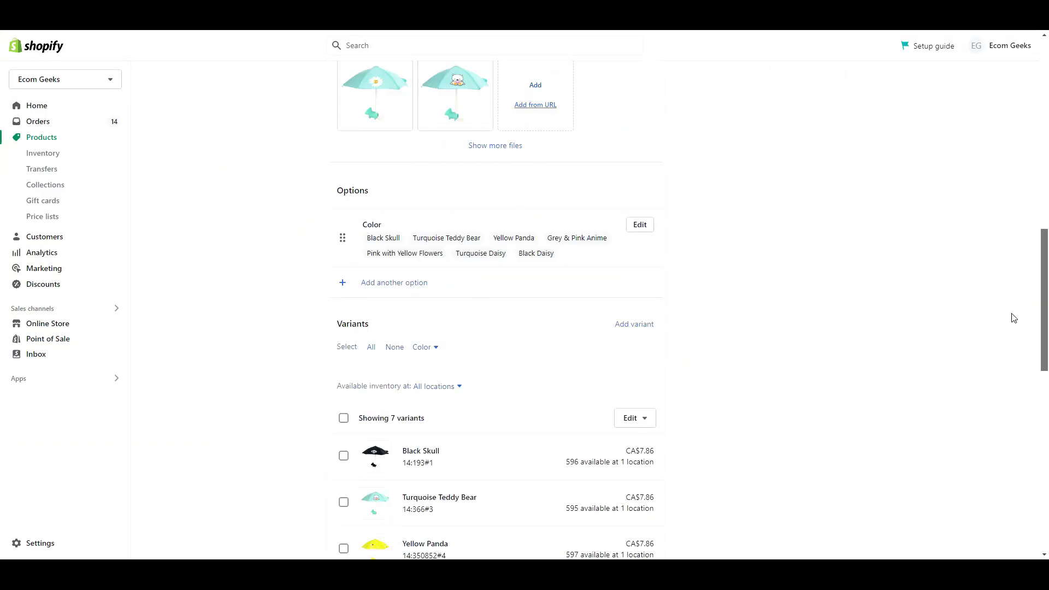
{"action": "scroll", "coordinate": [1013, 318], "scroll_direction": "down", "scroll_amount": 5}
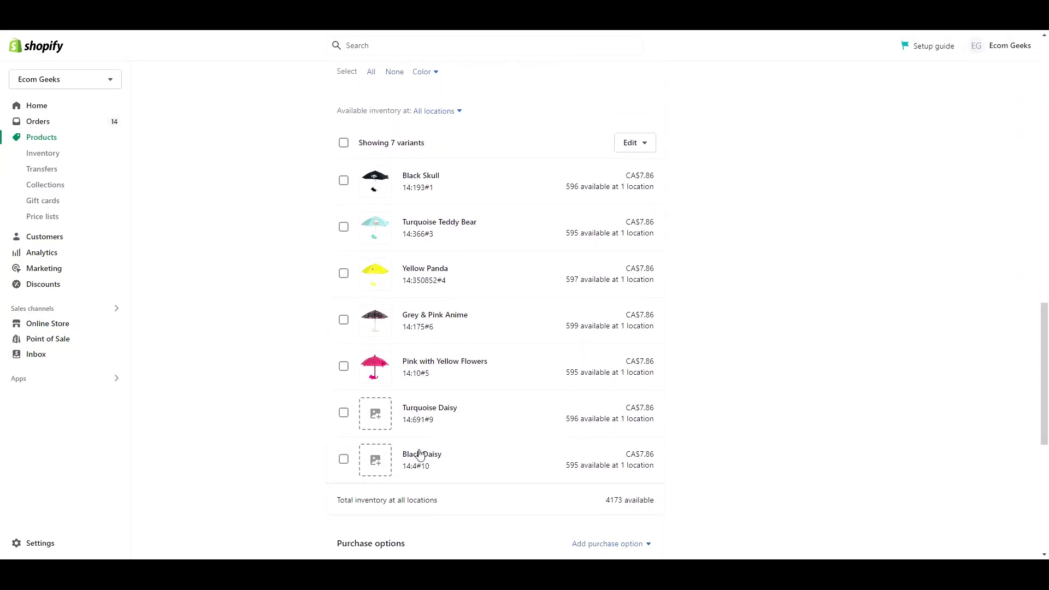
{"action": "left_click", "coordinate": [374, 422]}
{"action": "left_click", "coordinate": [579, 383]}
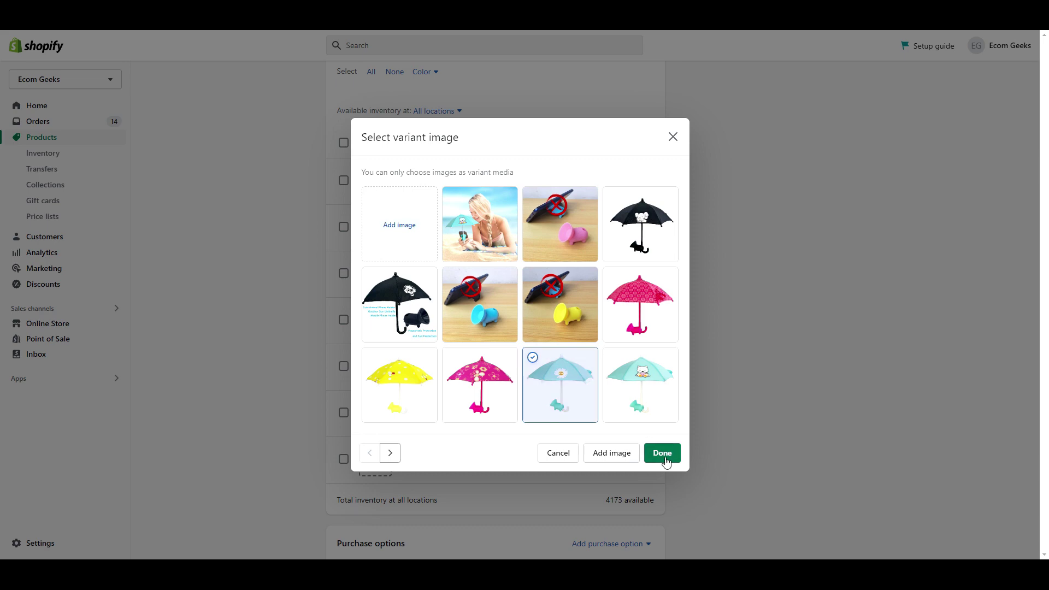
{"action": "left_click", "coordinate": [662, 455]}
{"action": "left_click", "coordinate": [376, 464]}
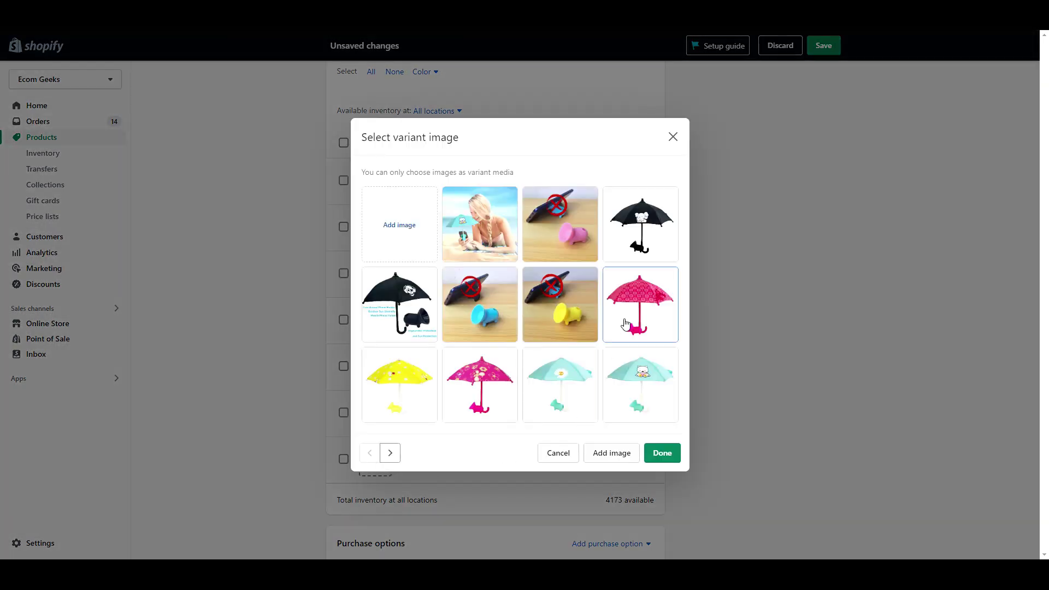
{"action": "left_click", "coordinate": [664, 454]}
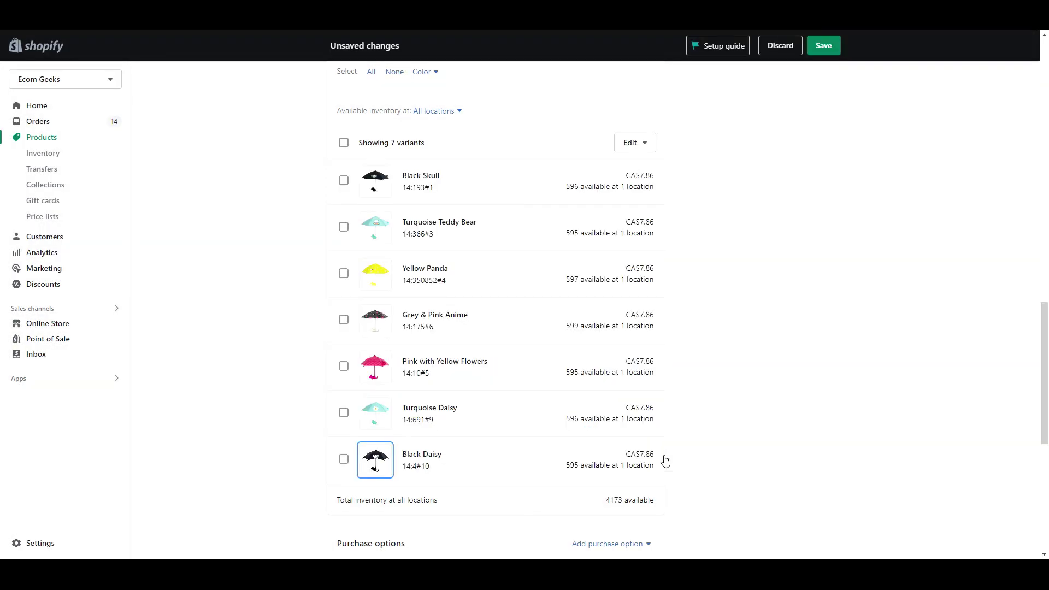